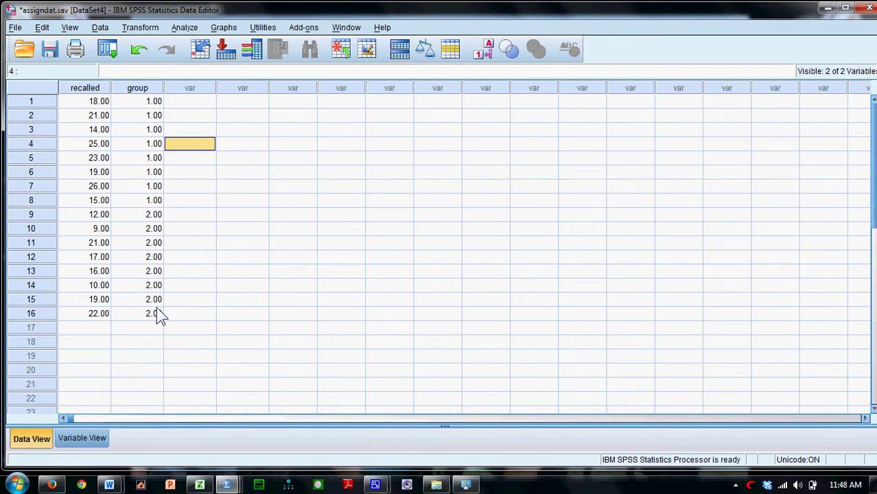
# Turn on value labels so the group column reads pictures and nouns instead of 1.00 and 2.00.
pyautogui.click(486, 55)
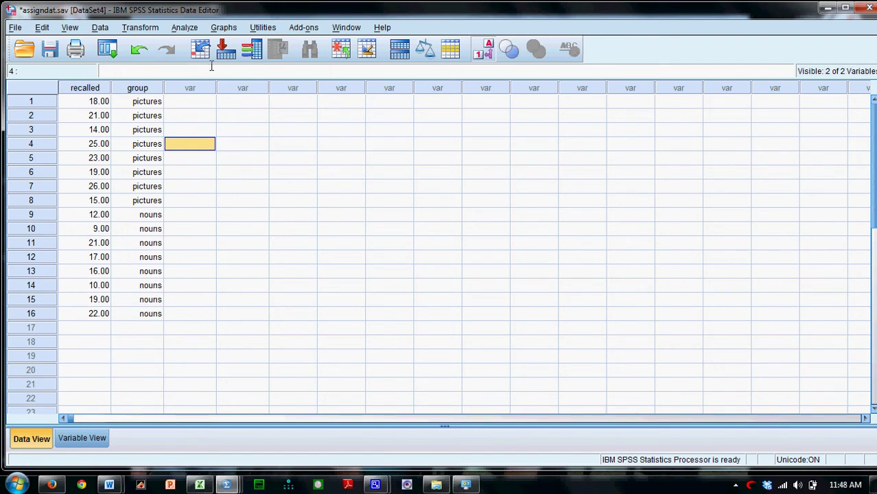
# Set up an independent-samples t-test with recalled as the test variable and group as the grouping variable.
pyautogui.click(187, 28)
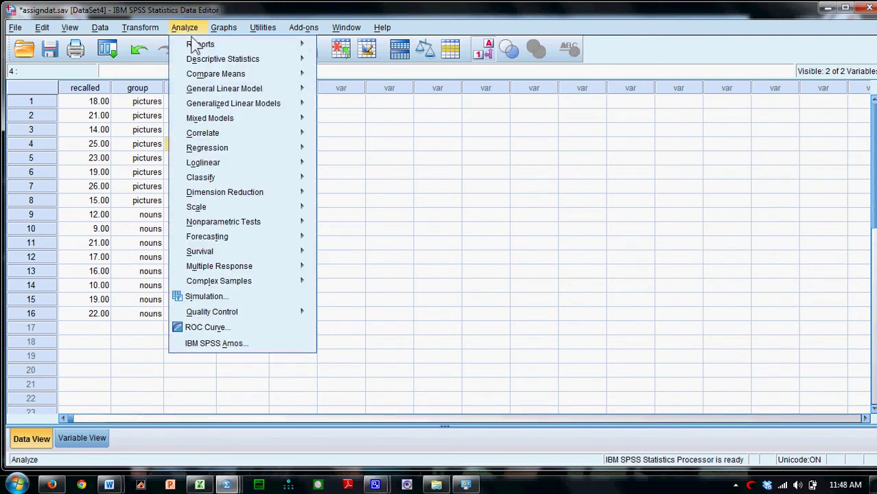
pyautogui.moveTo(201, 76)
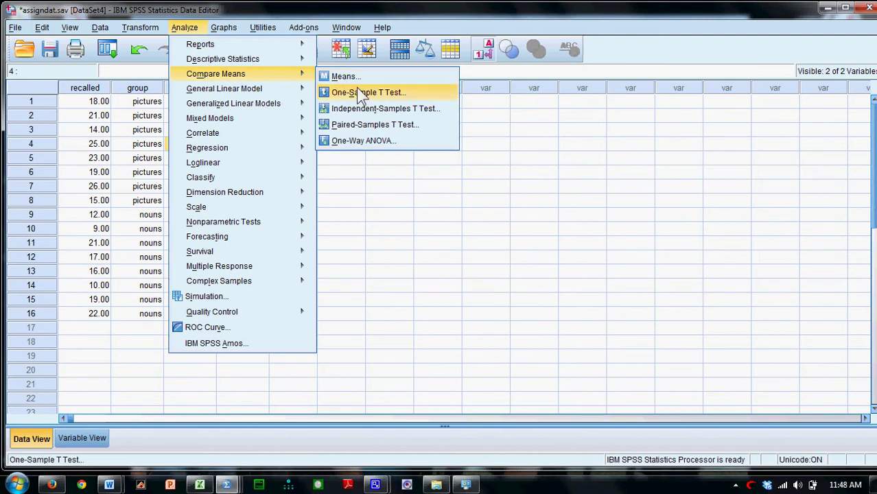
pyautogui.click(362, 110)
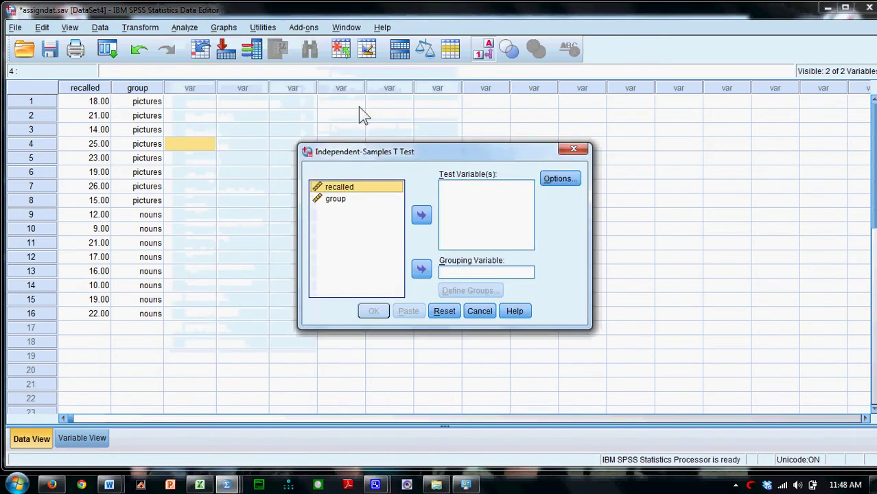
pyautogui.click(421, 217)
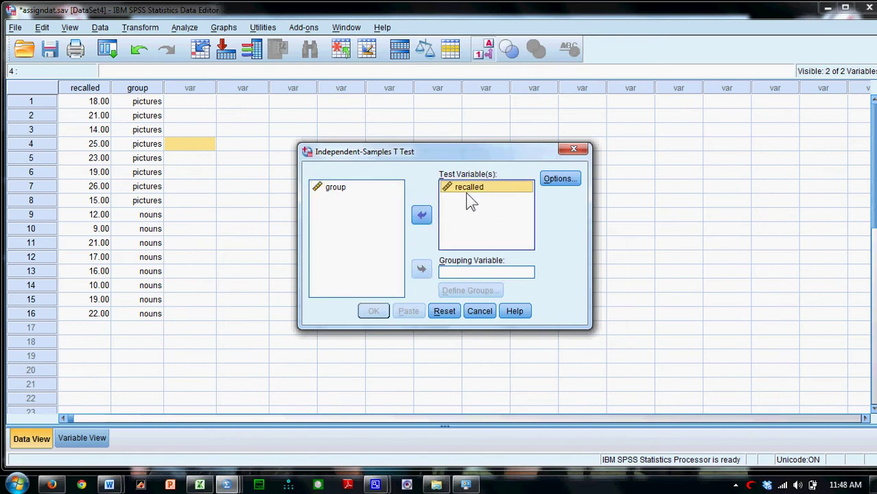
pyautogui.click(347, 193)
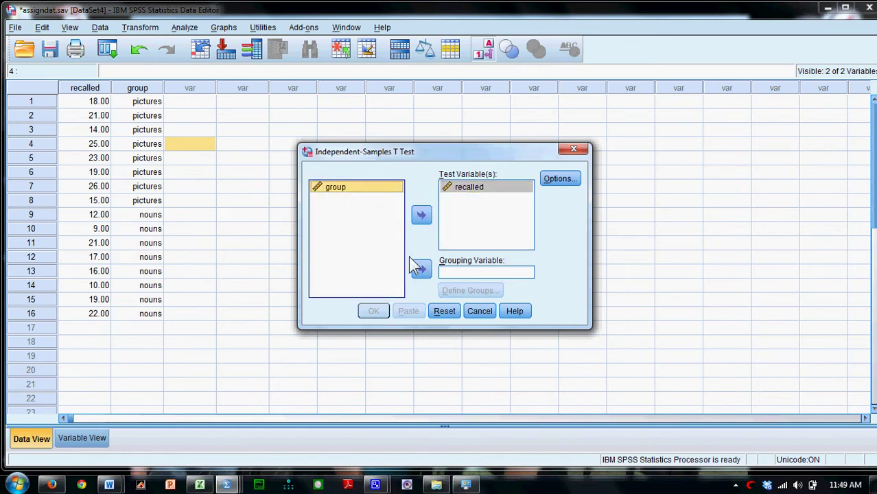
pyautogui.click(421, 269)
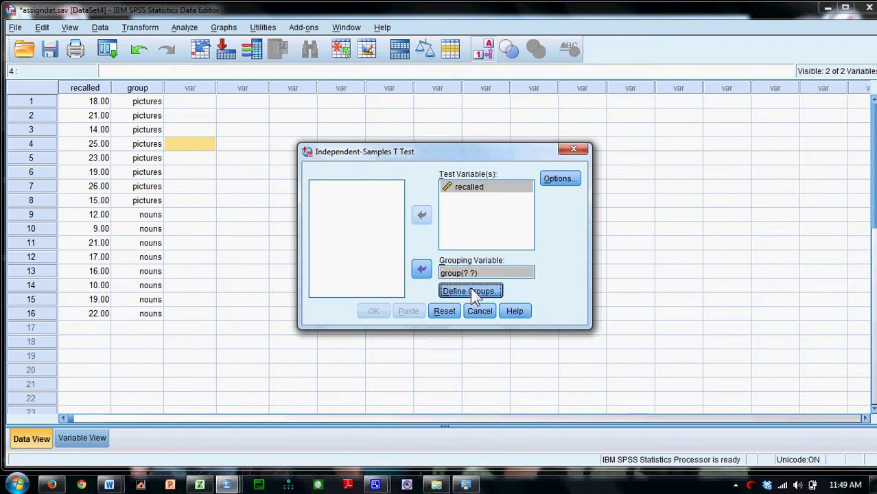
# Define the groups as 1 and 2 and run the recalled t-test.
pyautogui.click(470, 289)
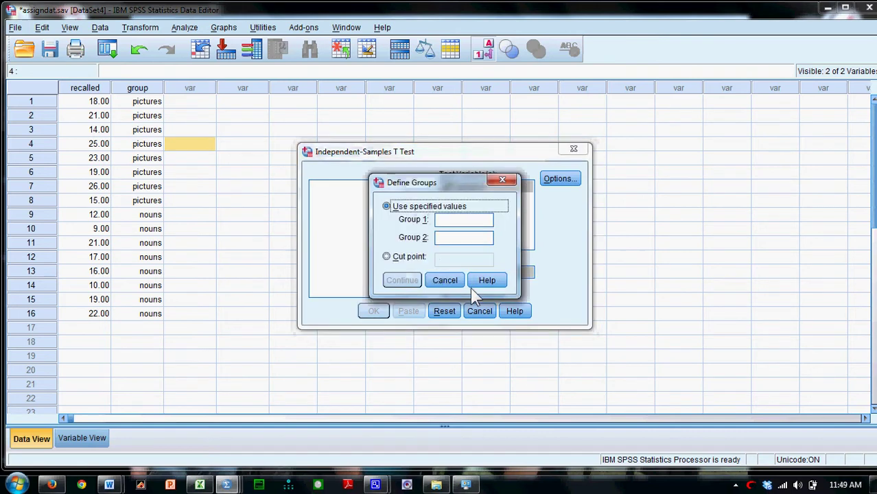
pyautogui.click(459, 221)
pyautogui.write('1')
pyautogui.click(451, 239)
pyautogui.write('2')
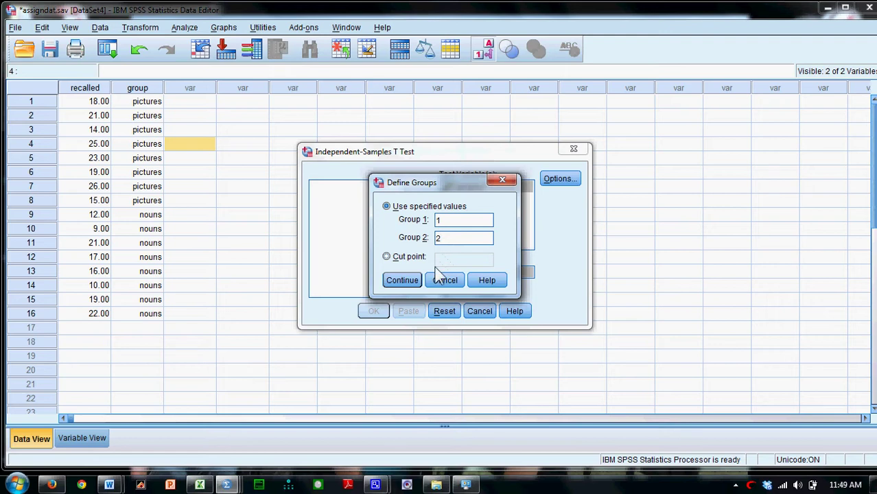
pyautogui.click(393, 280)
pyautogui.click(382, 311)
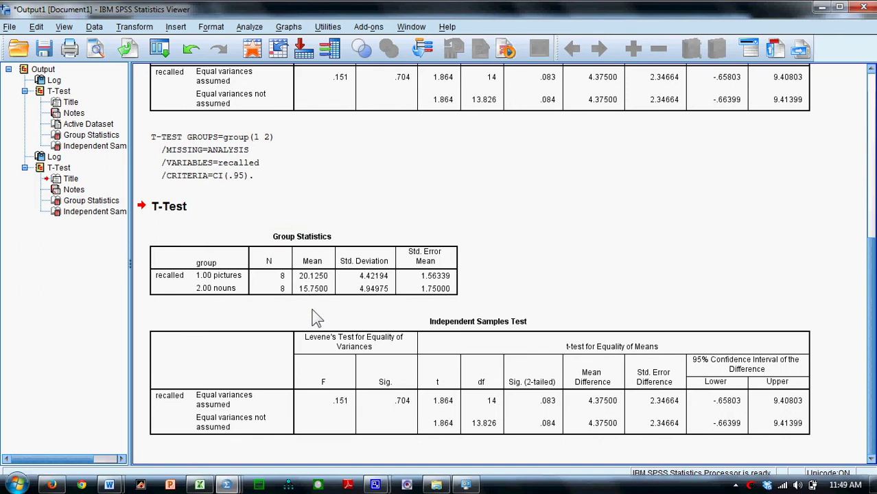
# On the Luther_Alcohol_Survey data, start an independent-samples t-test with caps as the test variable.
pyautogui.moveTo(231, 484)
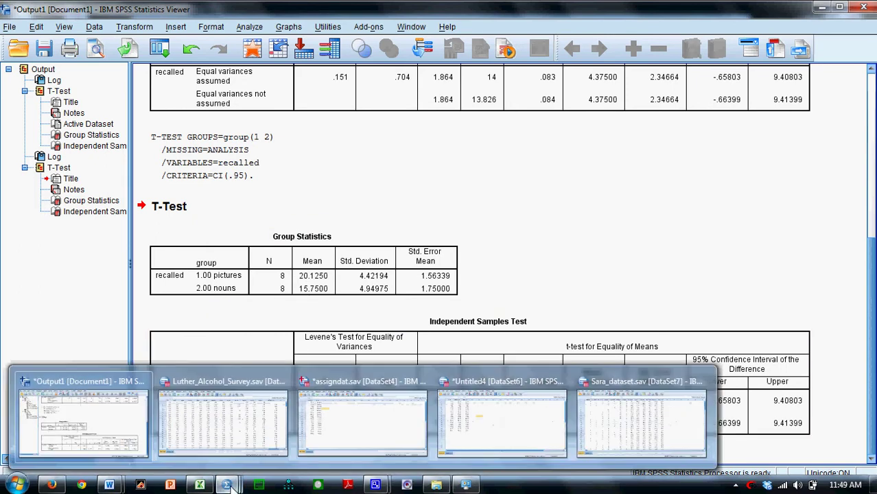
pyautogui.click(231, 424)
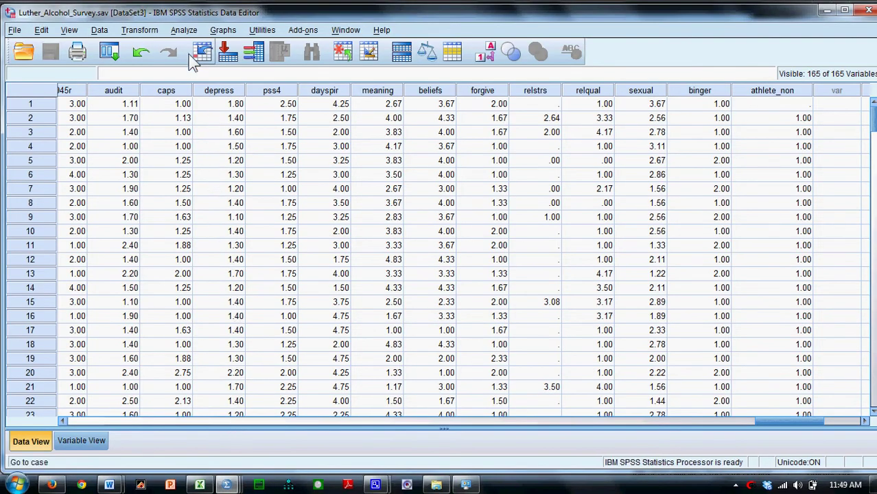
pyautogui.click(185, 31)
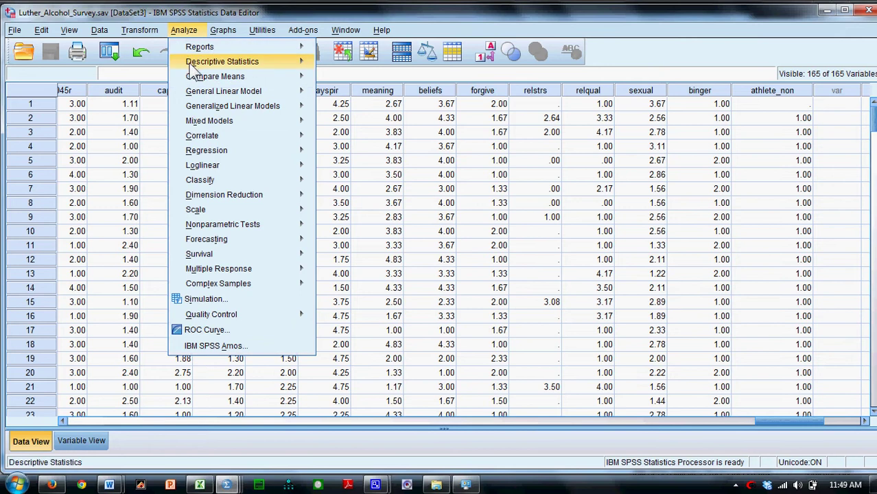
pyautogui.moveTo(195, 77)
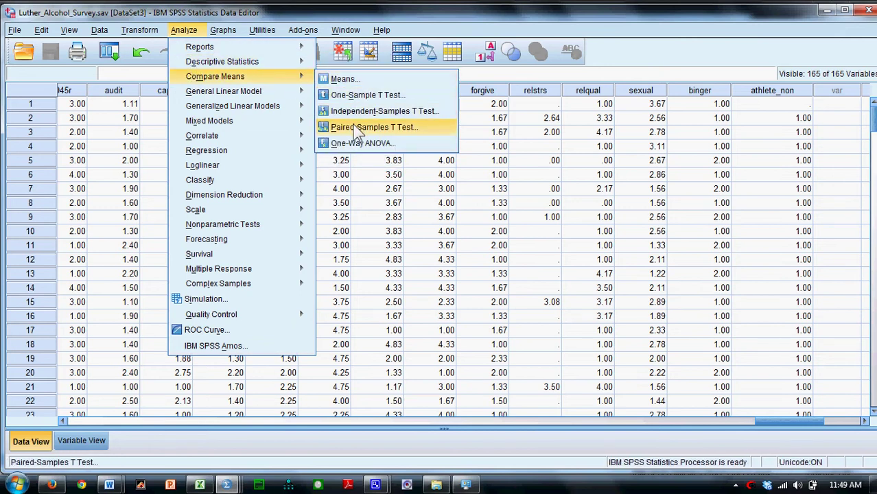
pyautogui.click(453, 120)
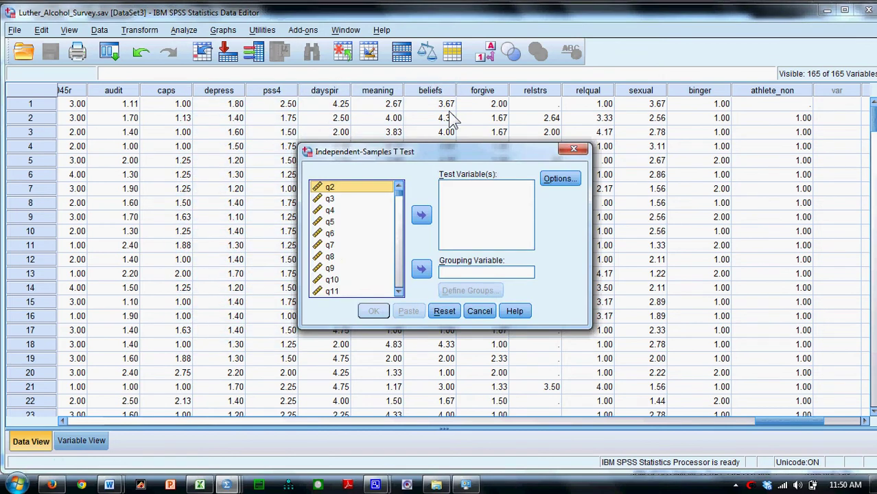
pyautogui.moveTo(398, 192); pyautogui.dragTo(397, 286)
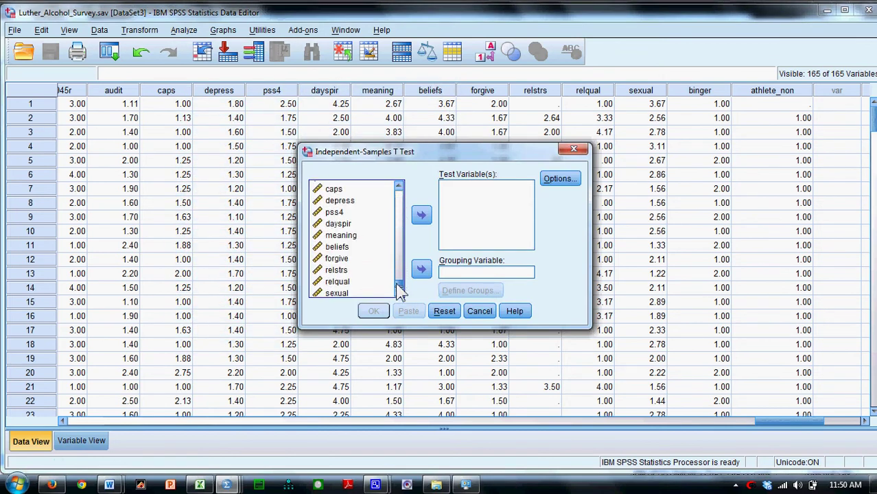
pyautogui.click(336, 189)
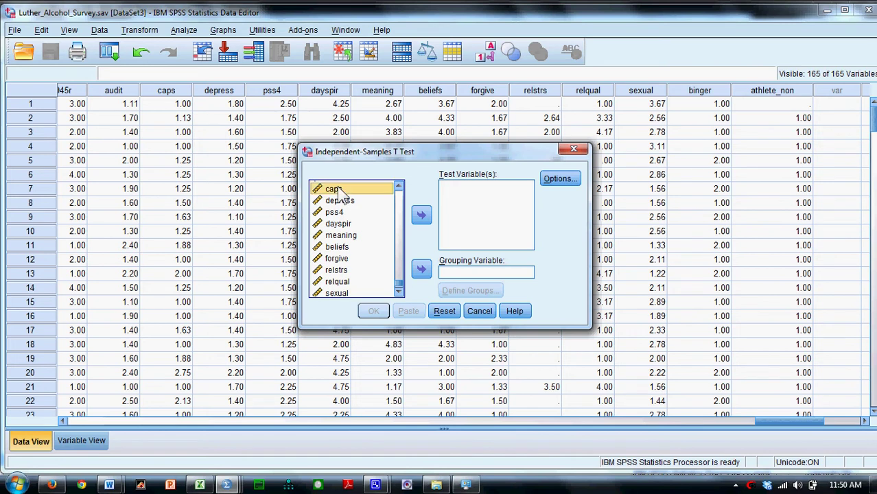
pyautogui.click(421, 216)
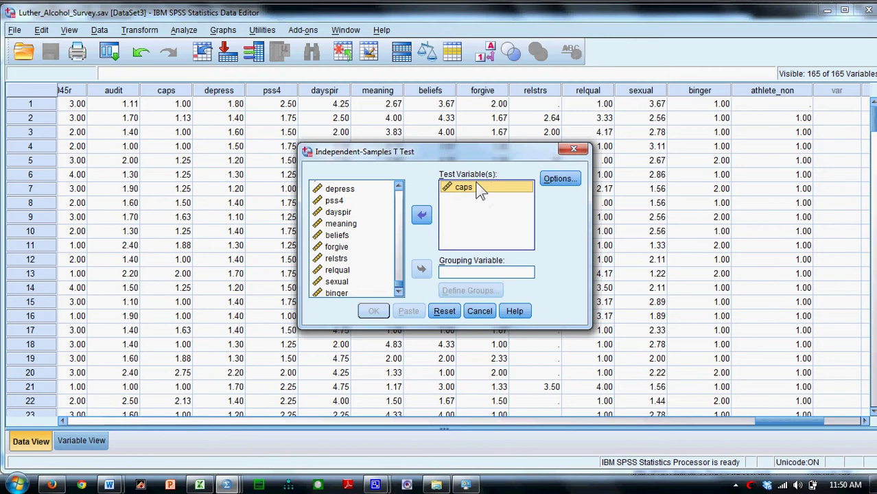
# Use binger as the grouping variable with groups 1 and 2, and run the test.
pyautogui.click(398, 291)
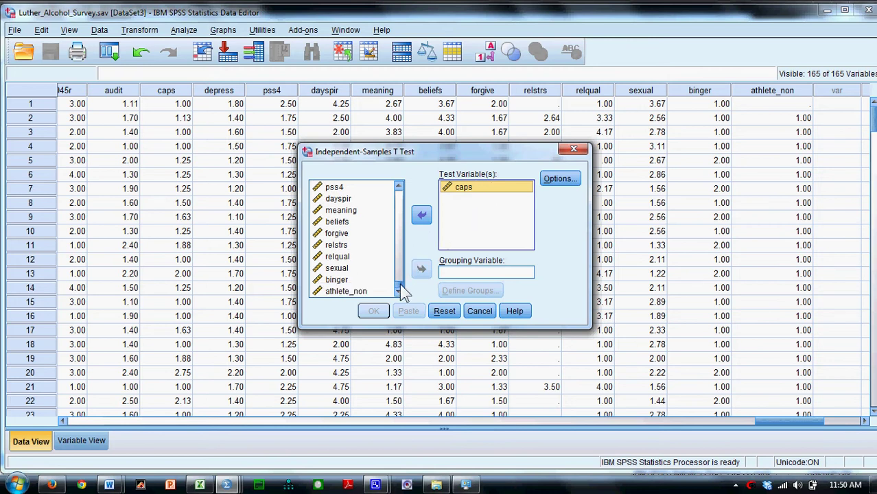
pyautogui.click(341, 279)
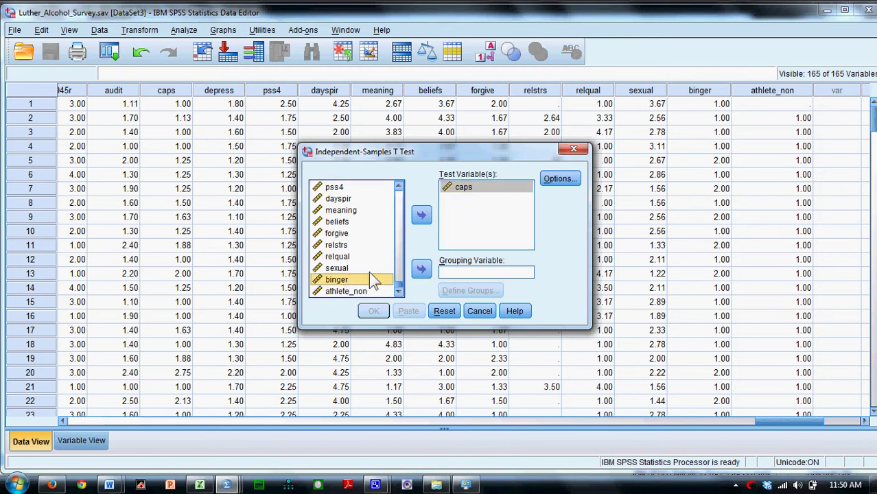
pyautogui.click(422, 271)
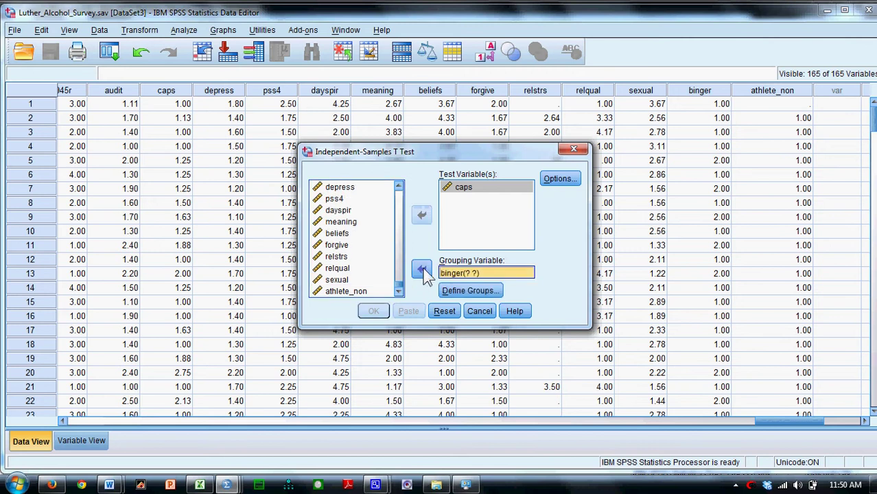
pyautogui.click(468, 289)
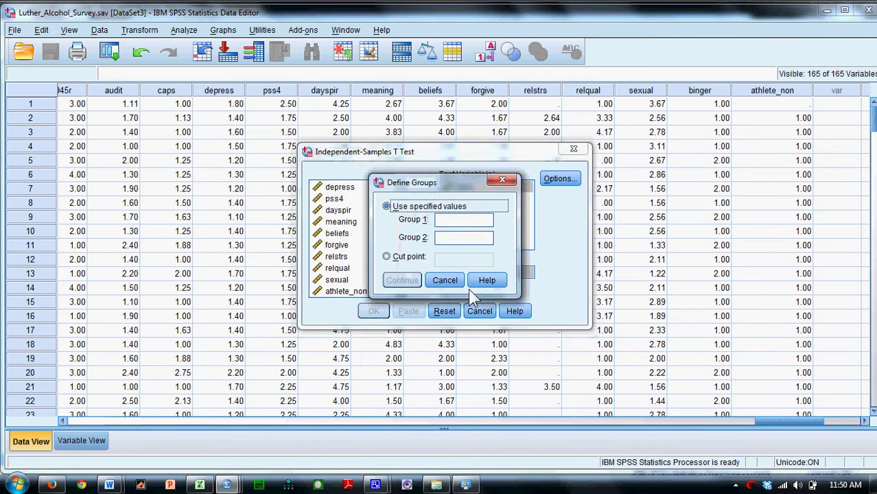
pyautogui.click(453, 220)
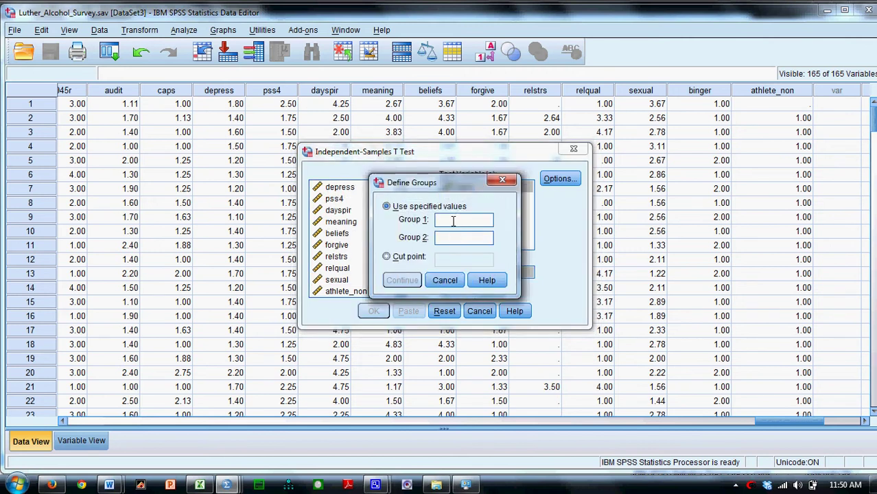
pyautogui.write('2')
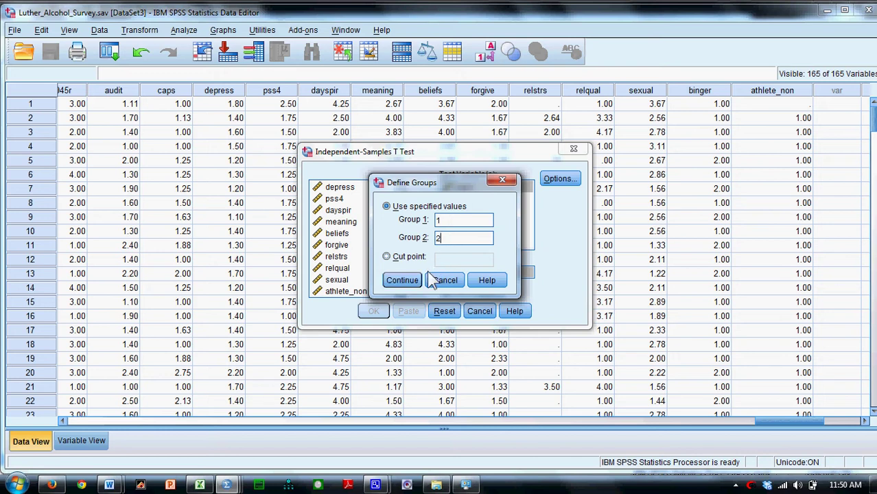
pyautogui.click(409, 281)
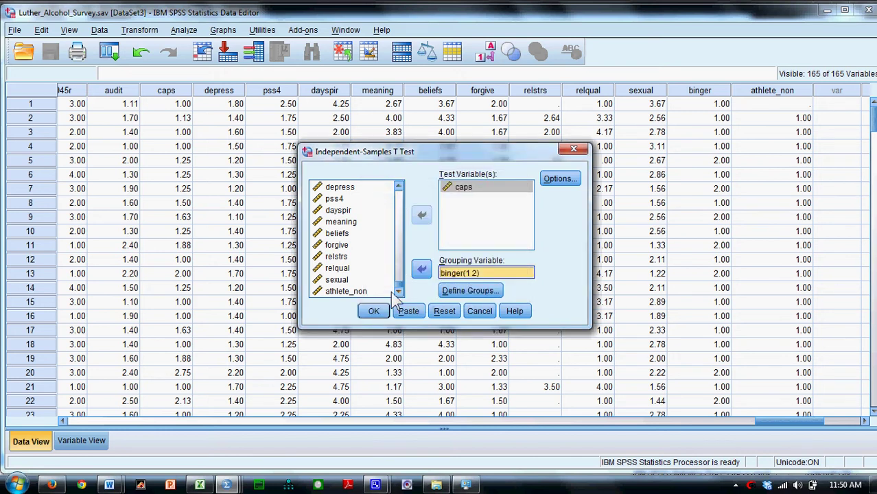
pyautogui.click(375, 313)
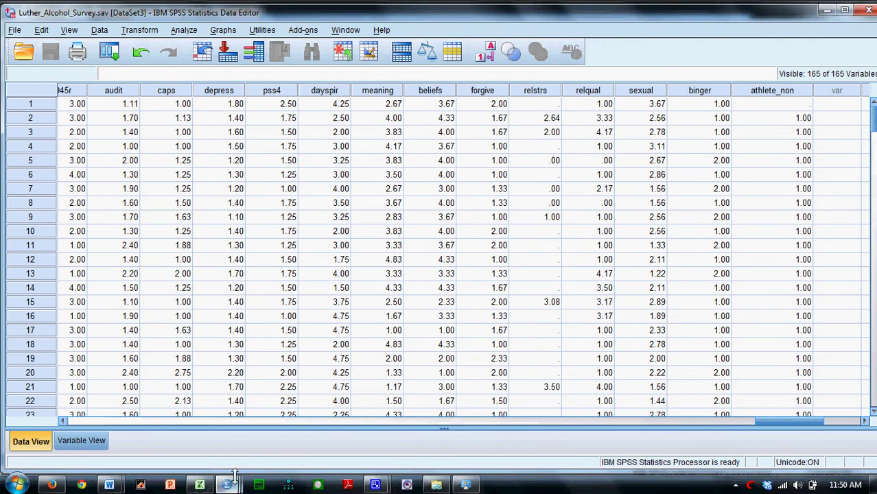
# Review the caps t-test output: binger means 1.2995 vs 1.7850, t(209) = -5.616, p < .001.
pyautogui.moveTo(227, 484)
pyautogui.click(121, 424)
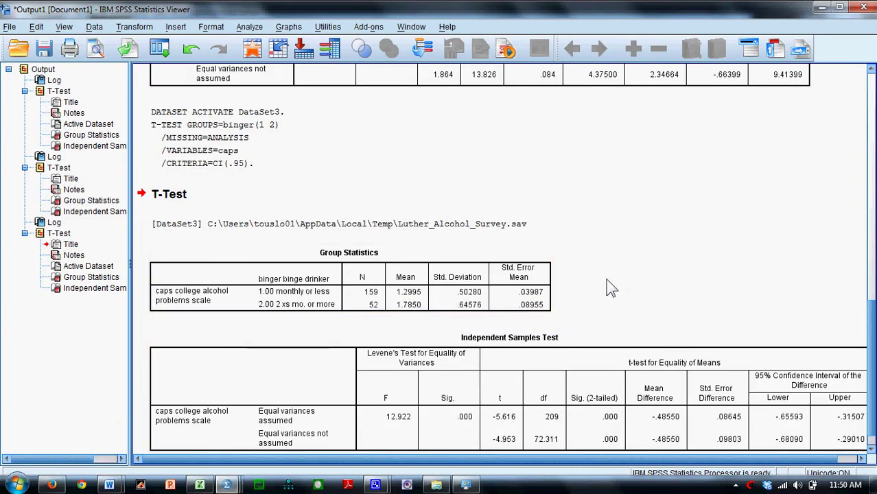
pyautogui.click(418, 283)
pyautogui.scroll(-1, 643, 276)
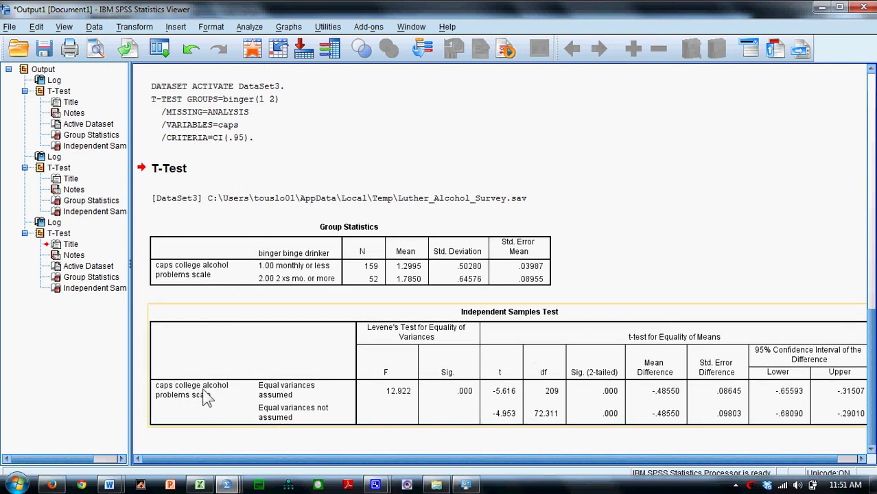